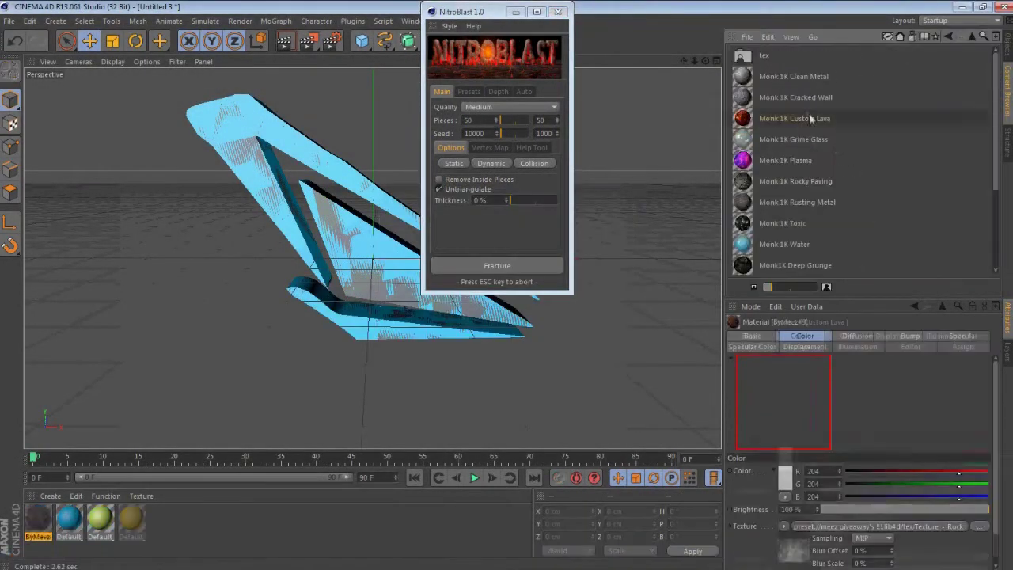
- Show the settings of the Monk 1K Custom Lava texture tag on the fractured logo
{"action": "left_click", "coordinate": [880, 102]}
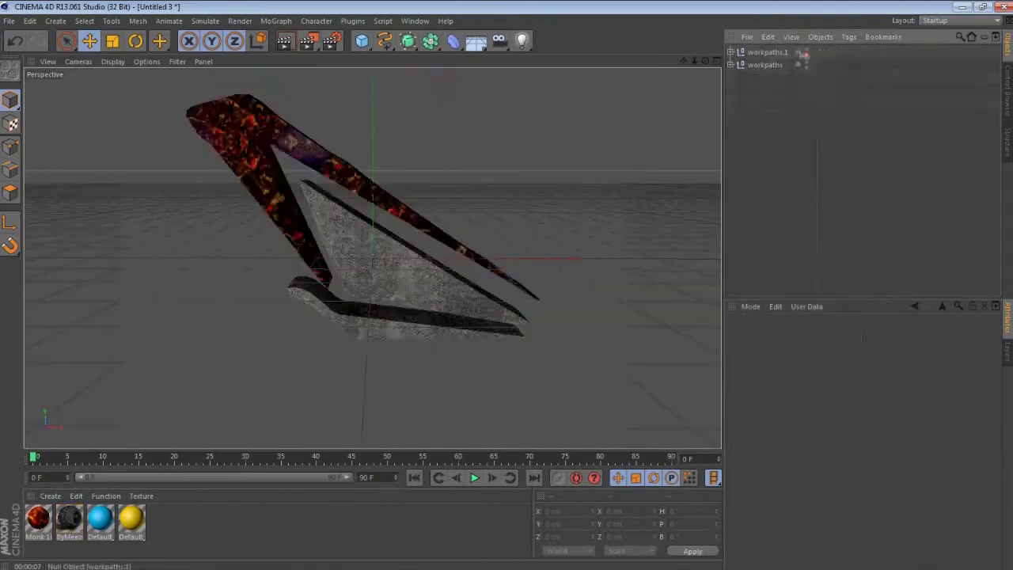
- Select all 45 fractured logo pieces in the Object Manager, then bring up Cinema 4D's recent files
{"action": "scroll", "coordinate": [786, 218], "scroll_direction": "up", "scroll_amount": 10}
{"action": "left_click", "coordinate": [762, 103]}
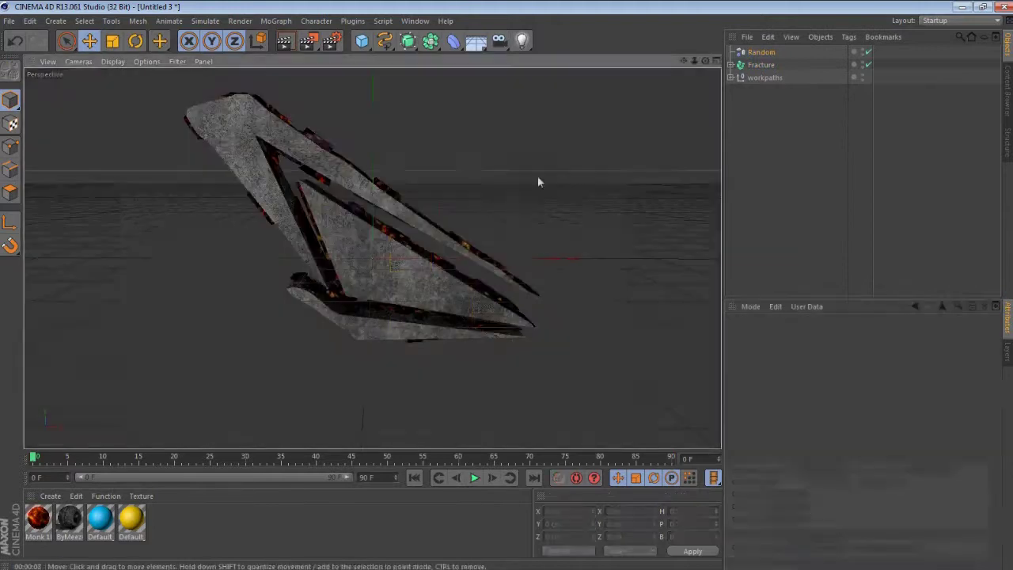
{"action": "right_click", "coordinate": [590, 560]}
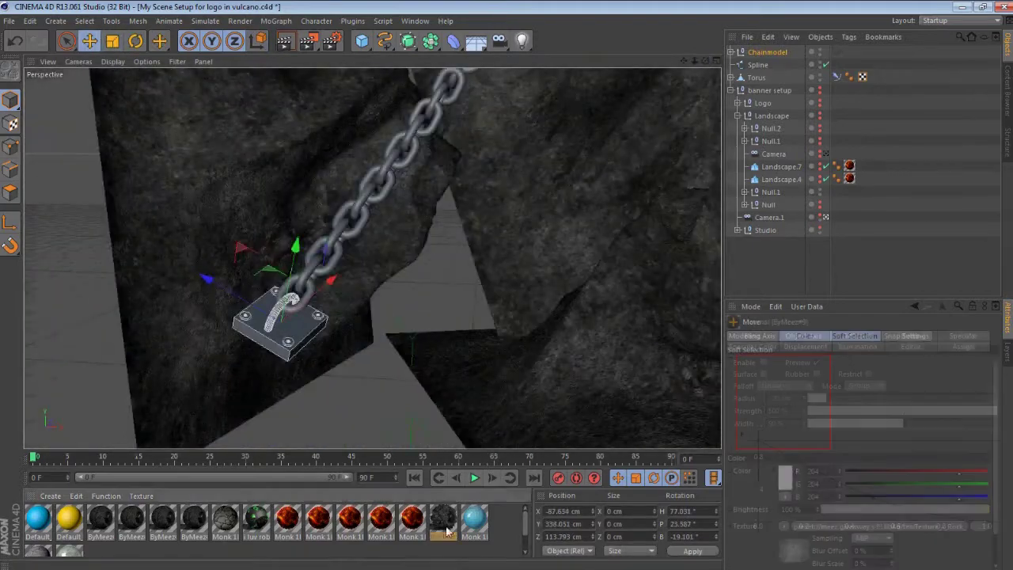
- Render a preview of the volcano chain scene, restart the render, then close the Picture Viewer
{"action": "key", "text": "shift+r"}
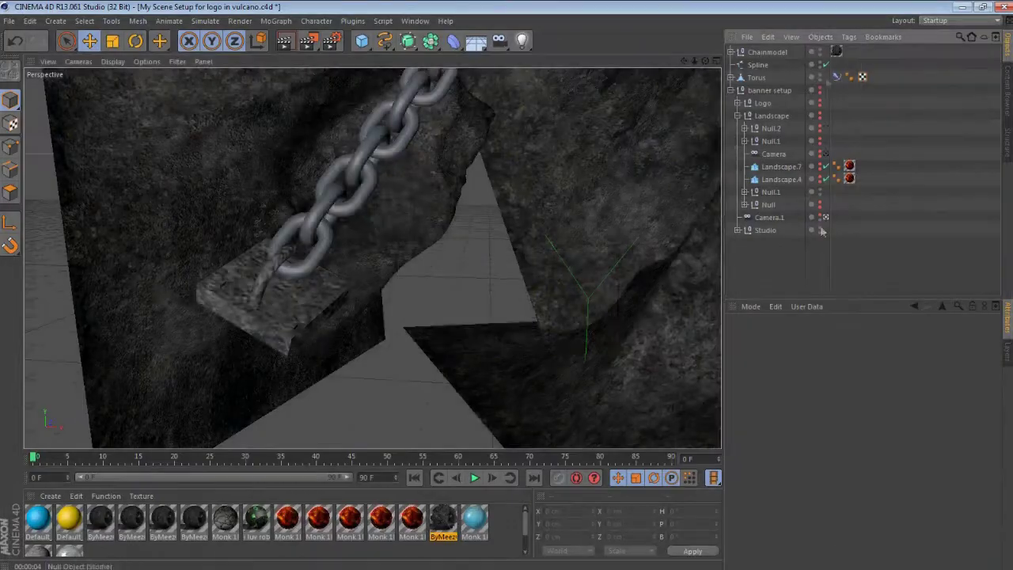
{"action": "key", "text": "shift+r"}
{"action": "left_click", "coordinate": [475, 334]}
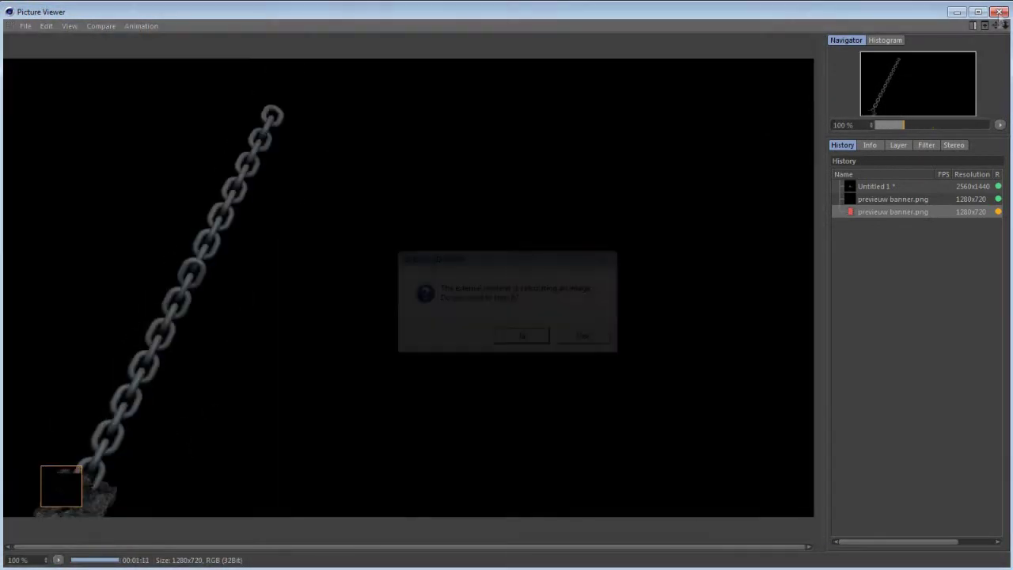
{"action": "left_click", "coordinate": [1000, 12]}
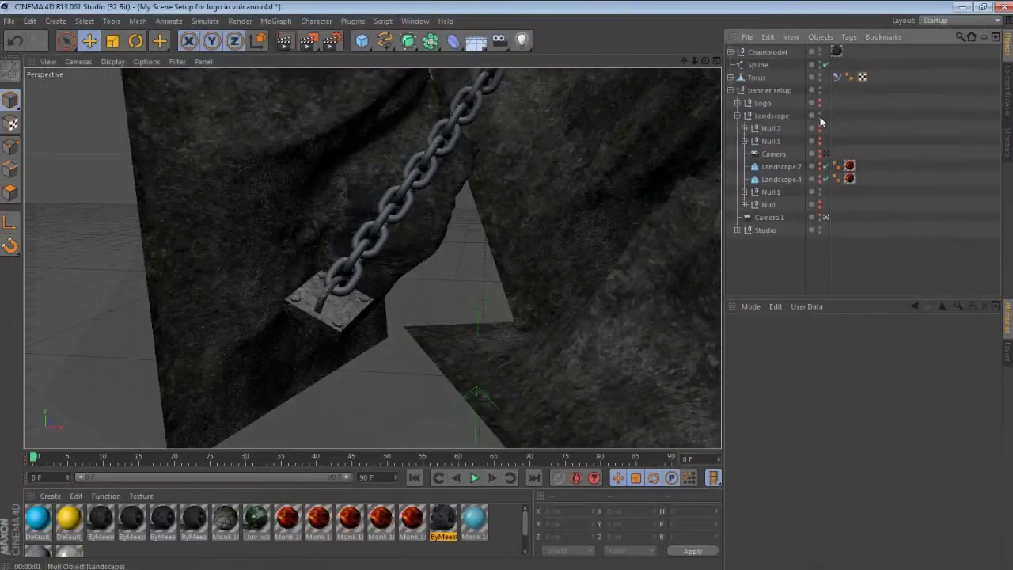
- Through the scene camera, select the chain with its spline and links and tilt it to a new angle
{"action": "left_click", "coordinate": [826, 218]}
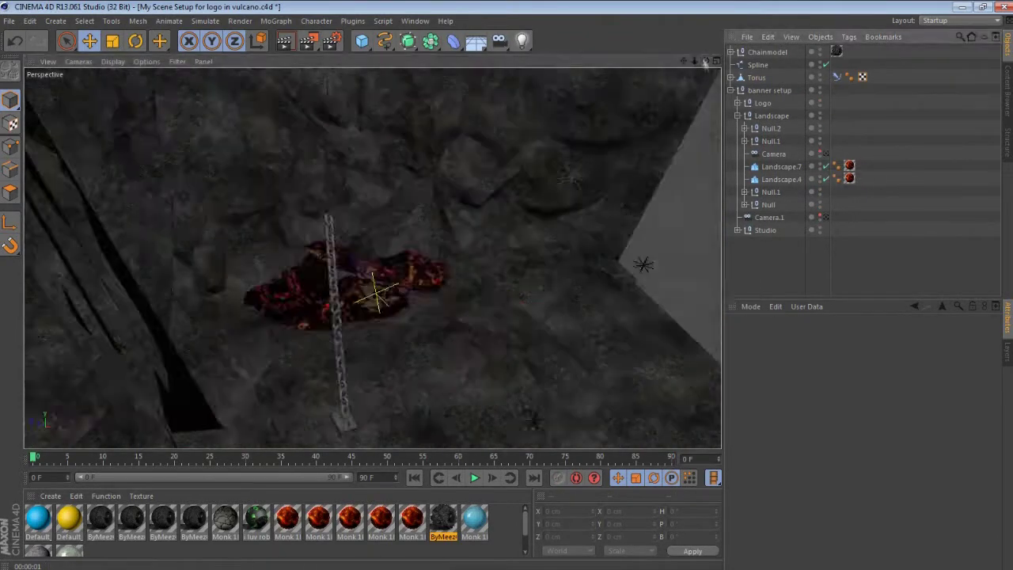
{"action": "left_click_drag", "start_coordinate": [689, 67], "coordinate": [154, 303]}
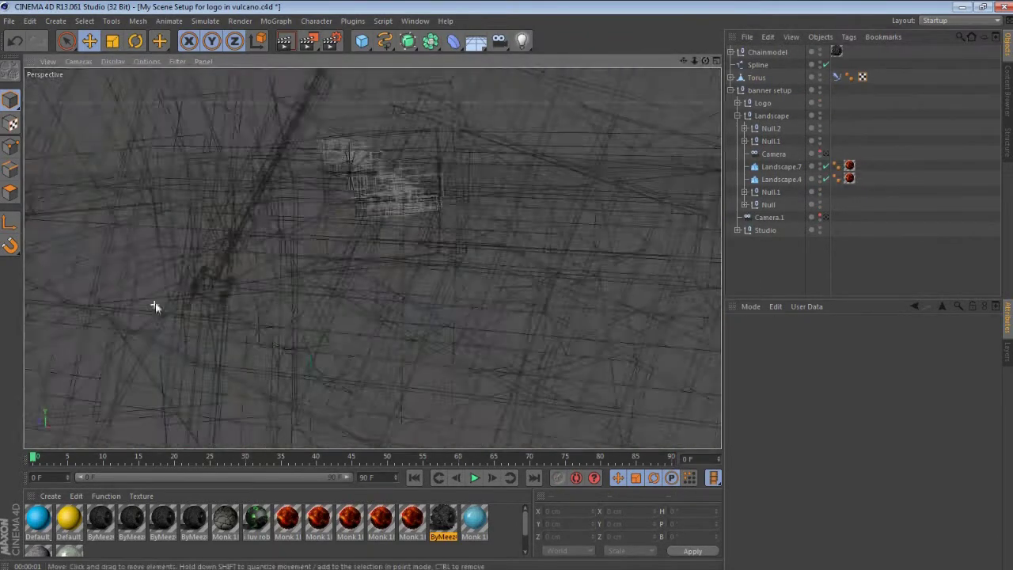
{"action": "left_click", "coordinate": [229, 261]}
{"action": "key", "text": "r"}
{"action": "left_click_drag", "start_coordinate": [237, 254], "coordinate": [269, 230]}
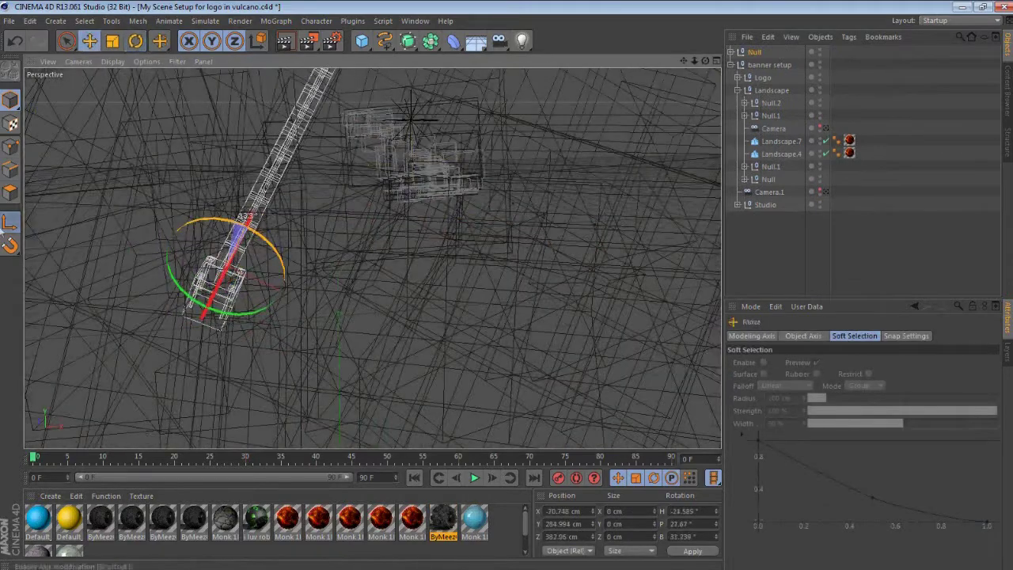
- Return to the Camera view and move the chain into place beside the logo
{"action": "key", "text": "e"}
{"action": "left_click", "coordinate": [825, 128]}
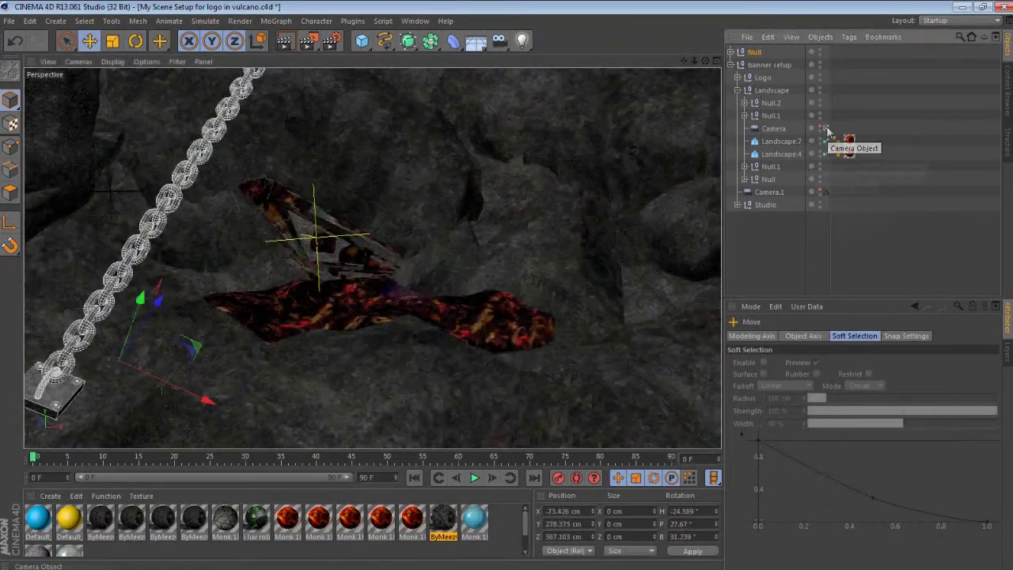
{"action": "left_click", "coordinate": [825, 128]}
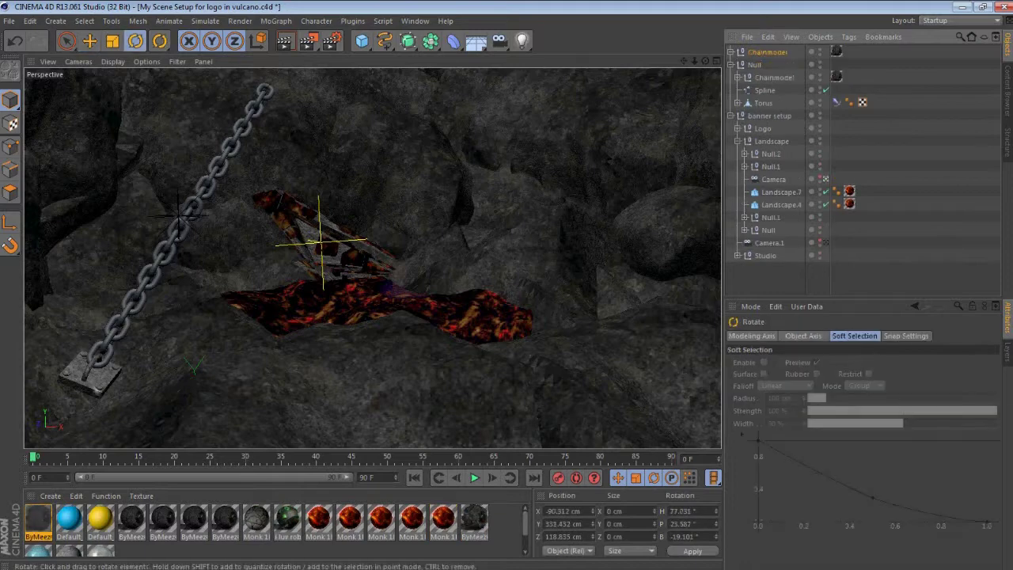
{"action": "key", "text": "e"}
{"action": "key", "text": "F4"}
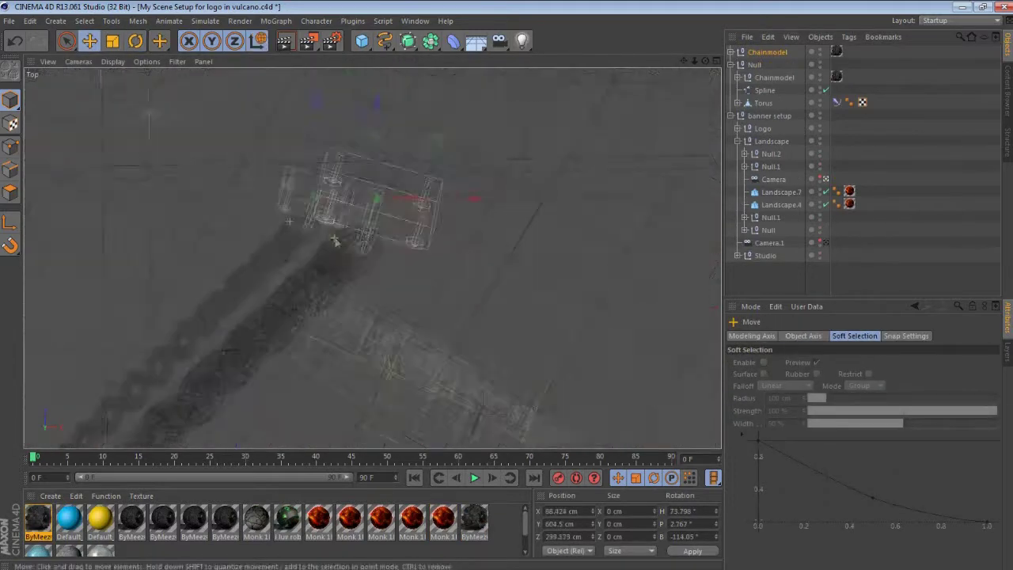
{"action": "left_click_drag", "start_coordinate": [270, 88], "coordinate": [461, 134]}
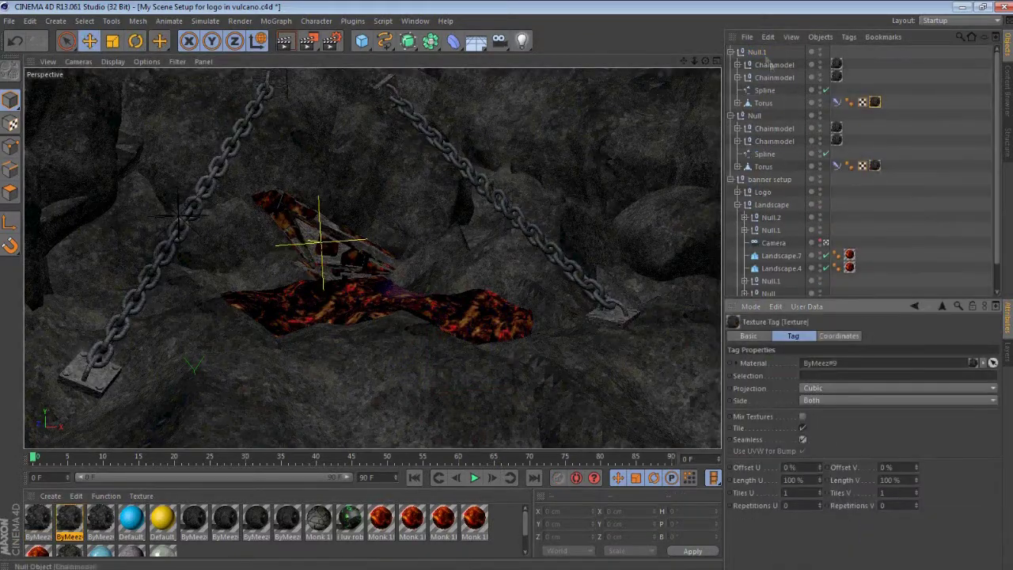
- Select the Chainmodel group and open its ByMeez#9 material for editing
{"action": "left_click", "coordinate": [767, 65]}
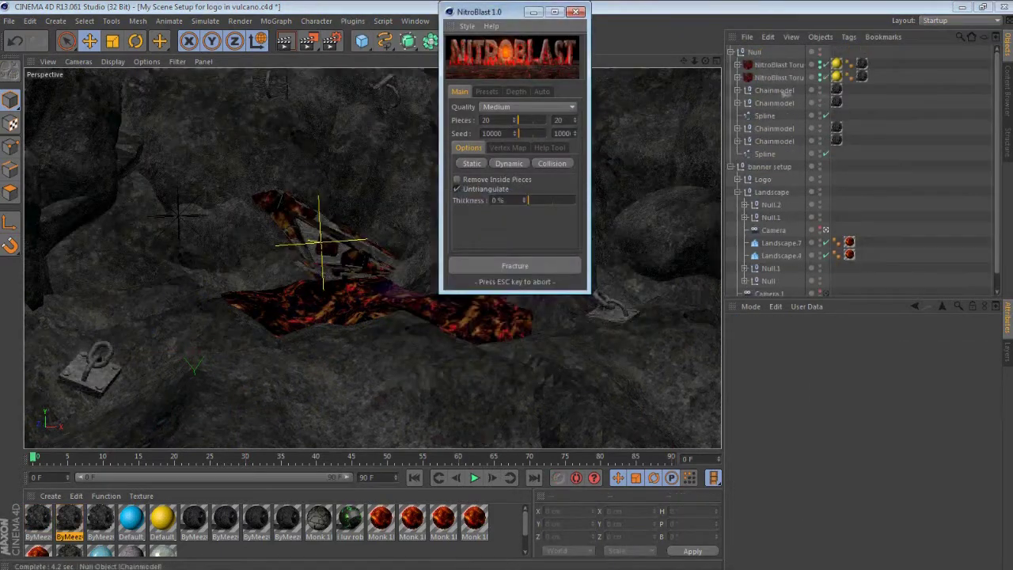
{"action": "left_click", "coordinate": [836, 90]}
{"action": "double_click", "coordinate": [837, 90]}
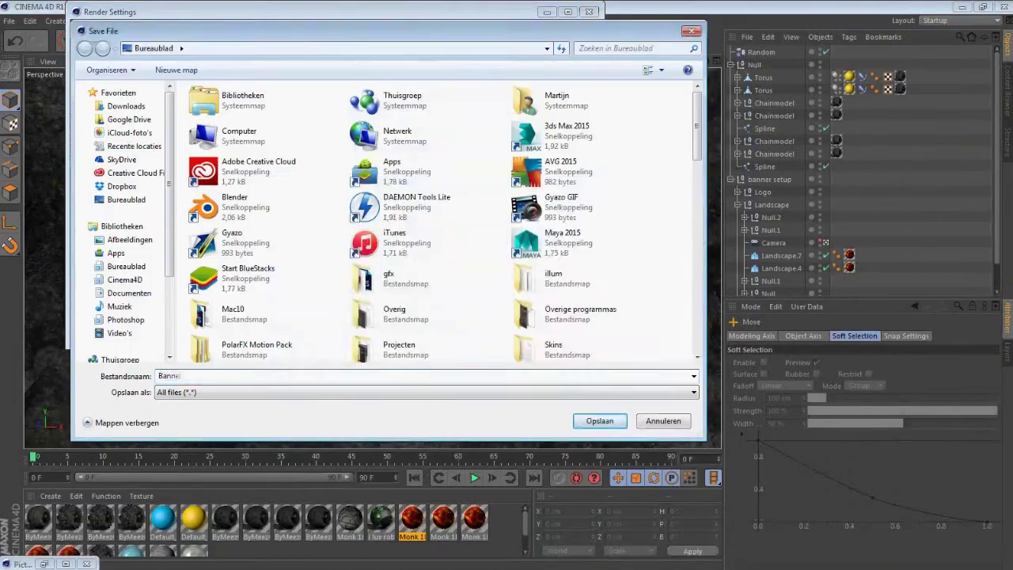
- Name the output file 'Banner Spline' and render the final banner image
{"action": "type", "text": "r Spline.png"}
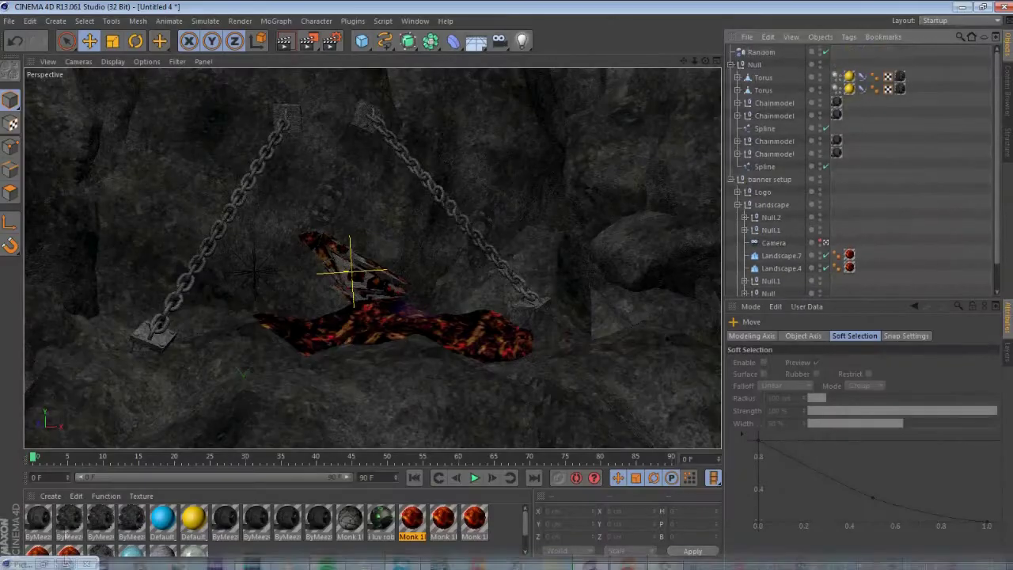
{"action": "key", "text": "shift+r"}
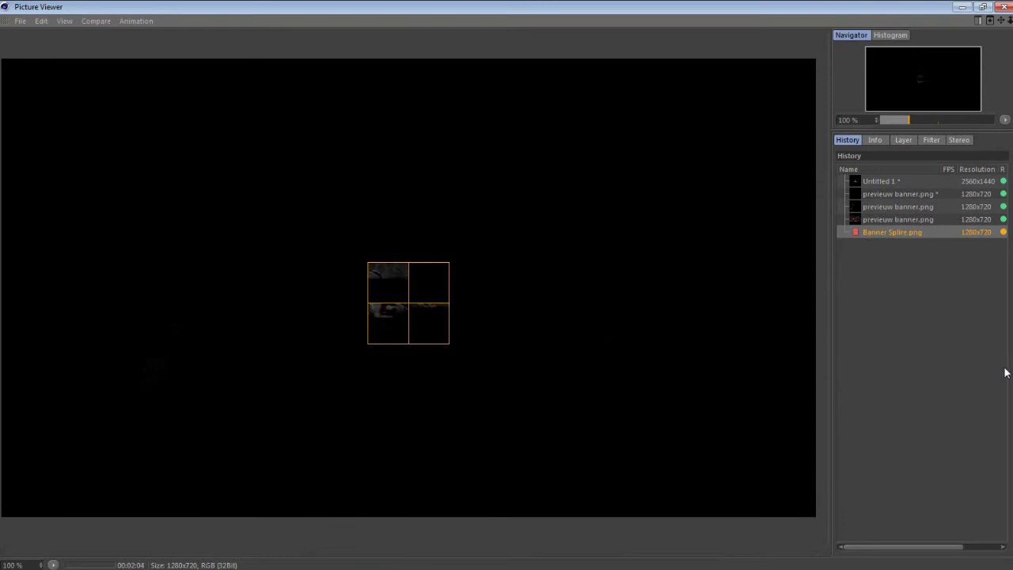